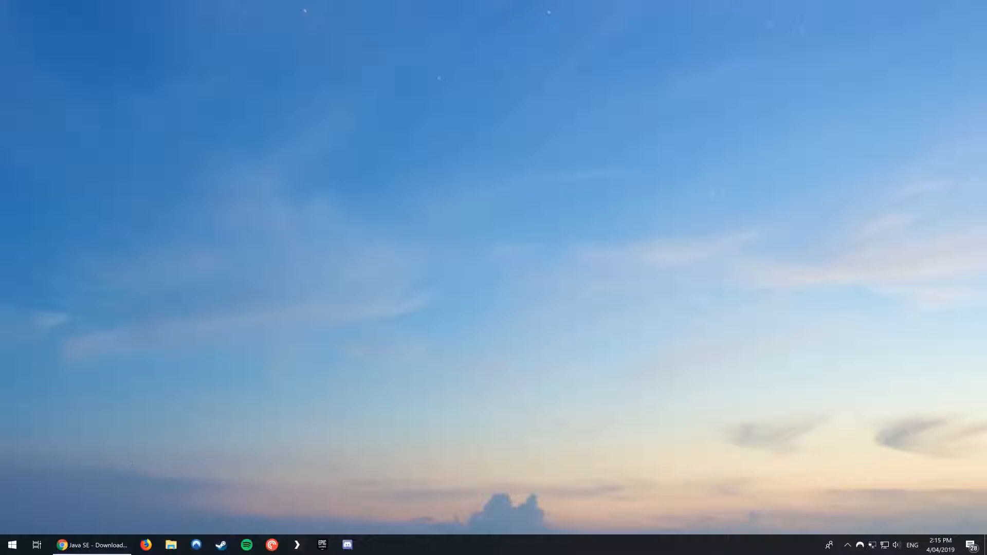
Open the Oracle JDK download page for Java SE 12 in Chrome and accept its license agreement.
{"action": "left_click", "coordinate": [91, 545]}
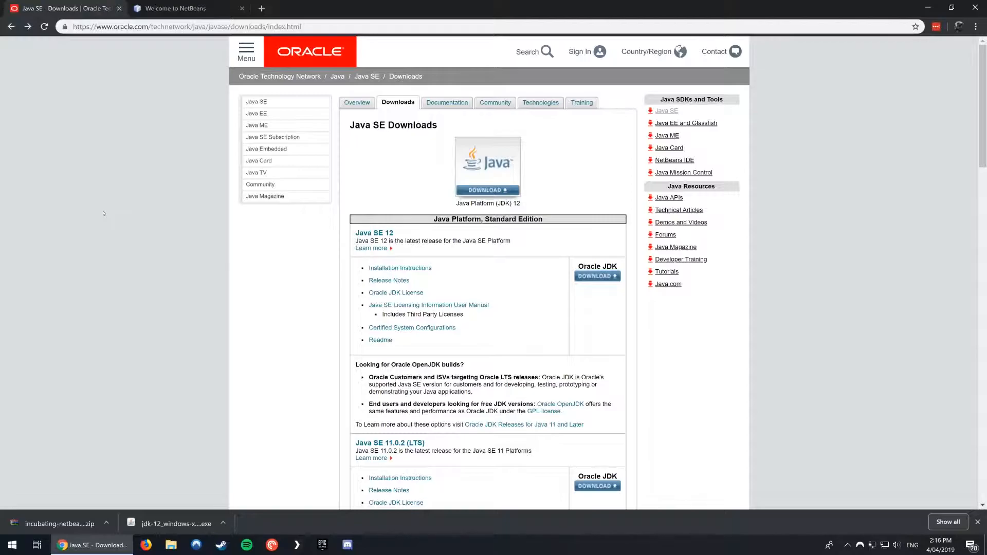
{"action": "left_click_drag", "start_coordinate": [487, 219], "coordinate": [544, 221]}
{"action": "left_click", "coordinate": [563, 222]}
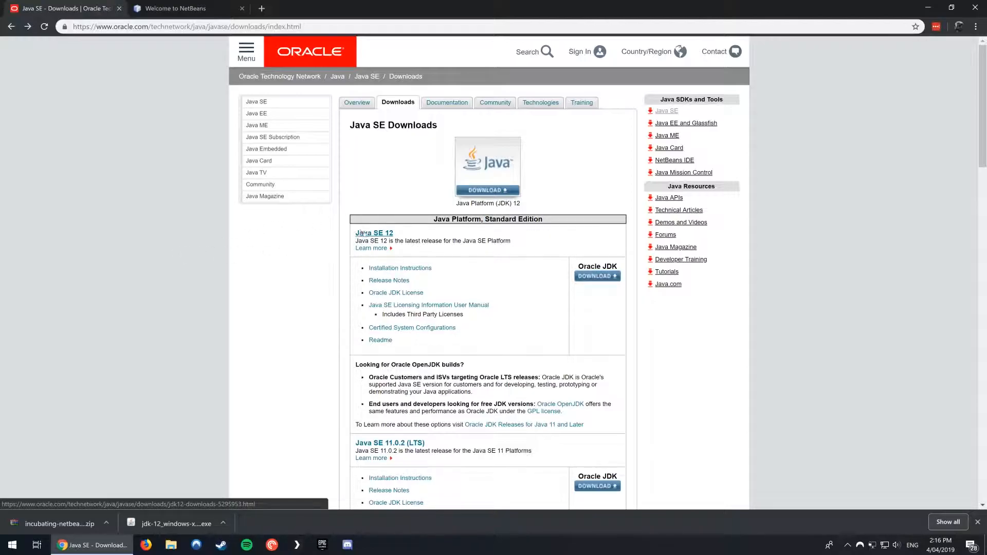
{"action": "left_click", "coordinate": [602, 275]}
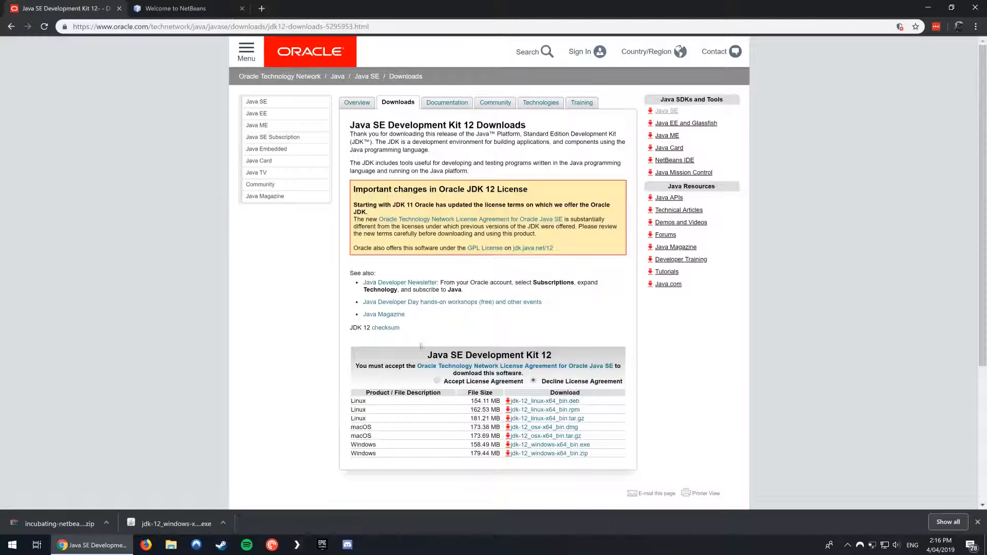
{"action": "left_click", "coordinate": [437, 381]}
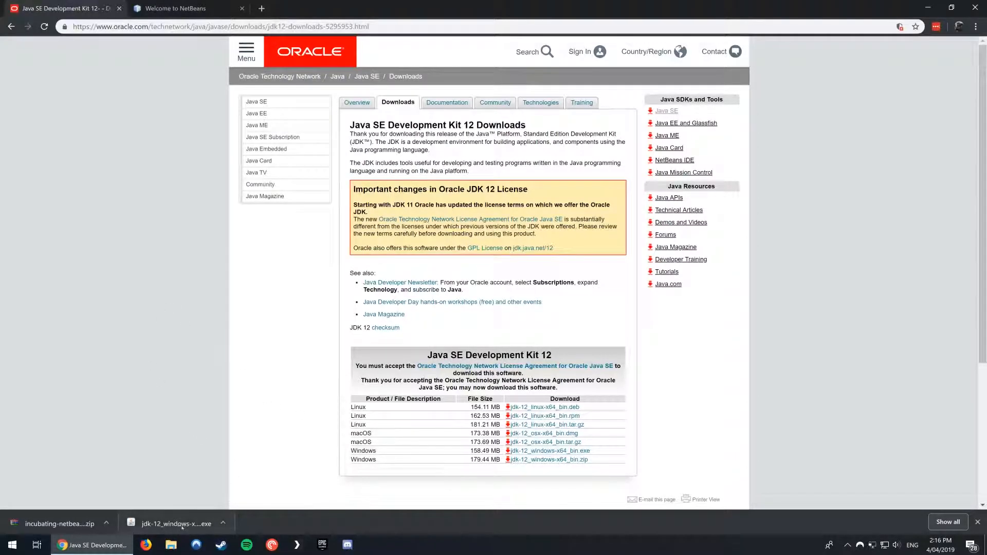
Run the downloaded JDK 12 Windows installer and reinstall the kit in the default destination folder.
{"action": "left_click", "coordinate": [131, 525]}
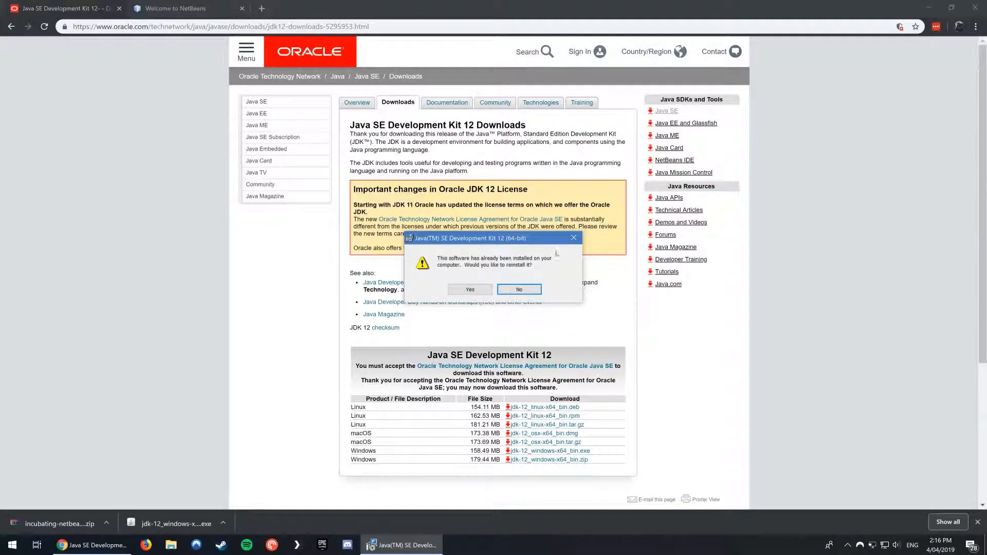
{"action": "left_click", "coordinate": [470, 290]}
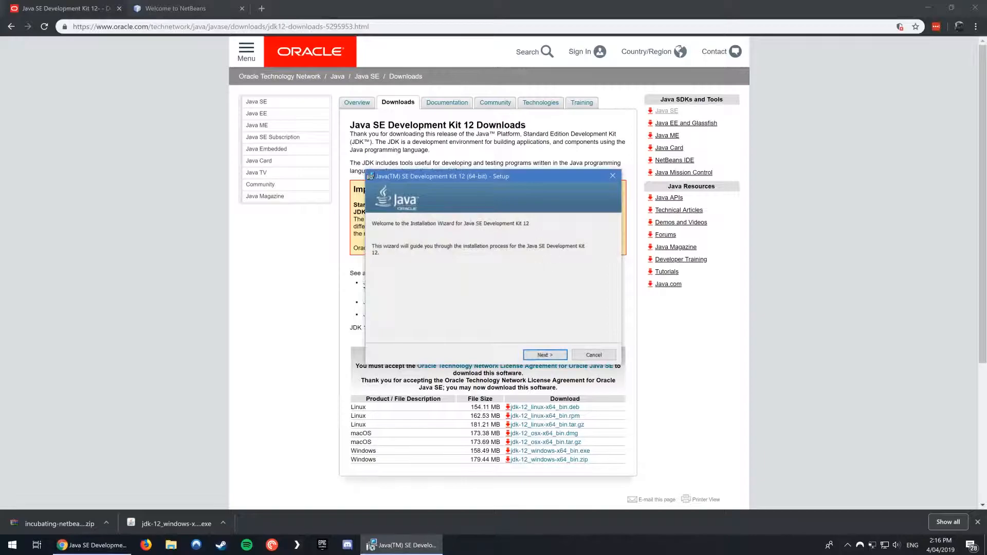
{"action": "left_click", "coordinate": [559, 355]}
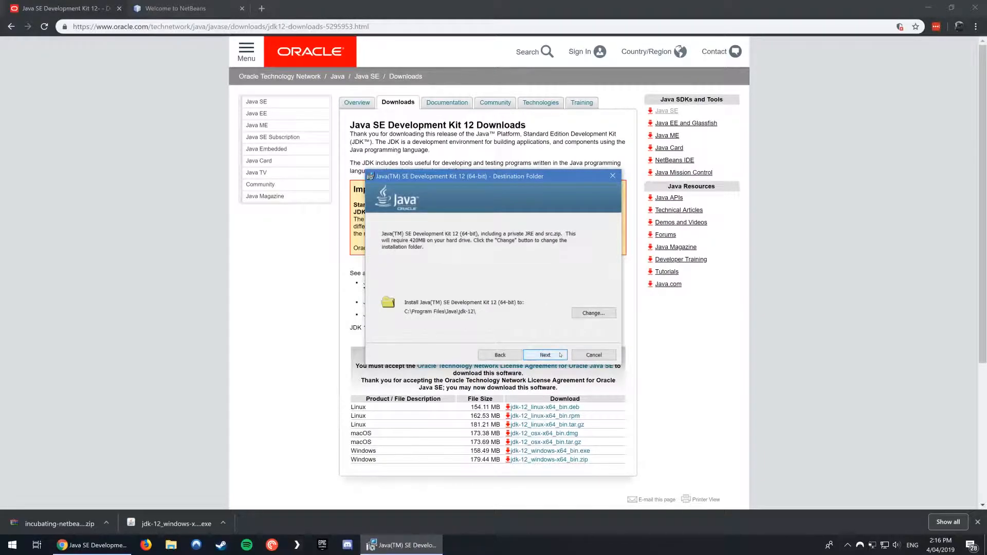
{"action": "left_click", "coordinate": [560, 355]}
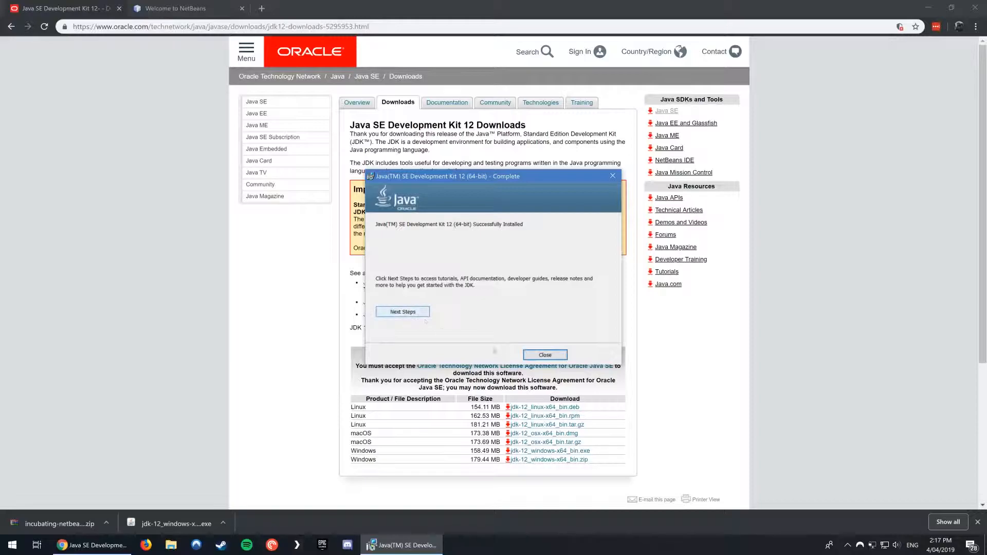
{"action": "left_click", "coordinate": [546, 355]}
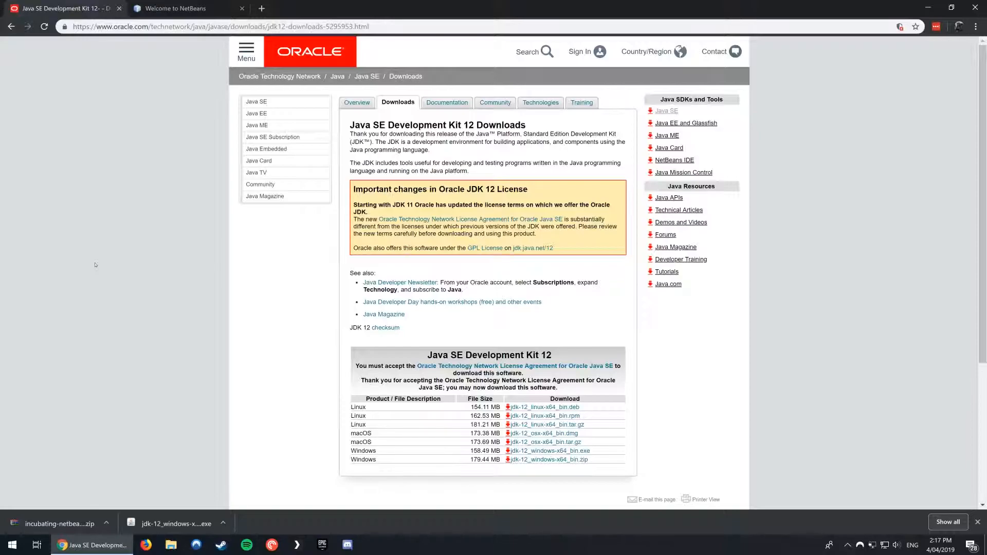
Download the Apache NetBeans 10.0 binaries zip, incubating-netbeans-10.0-bin.zip, from the Apache archive via the NetBeans site.
{"action": "left_click", "coordinate": [195, 9]}
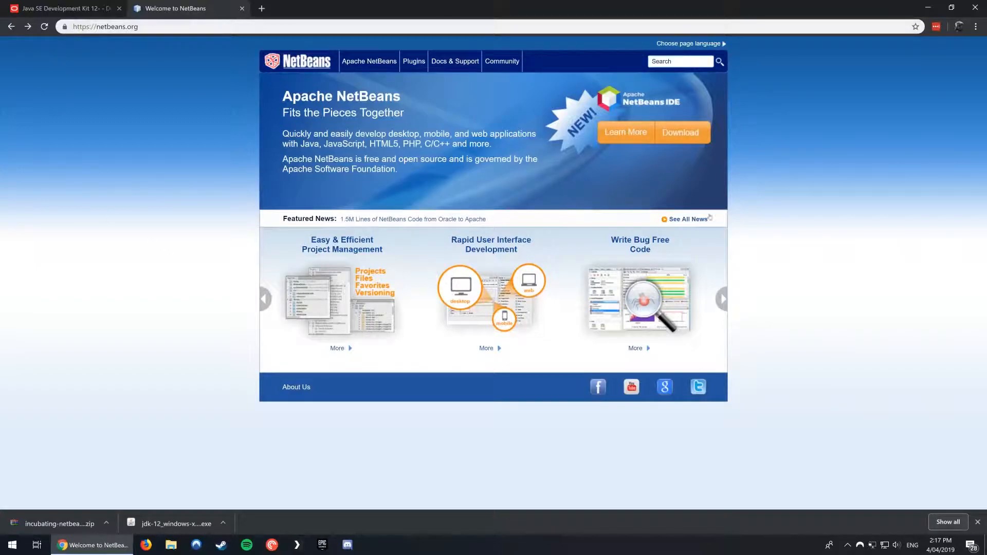
{"action": "left_click", "coordinate": [704, 134]}
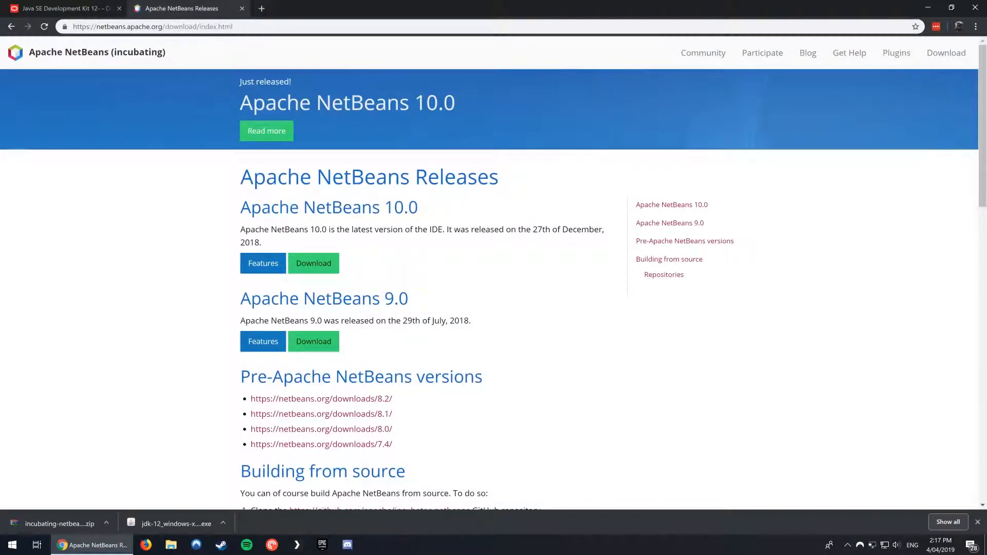
{"action": "left_click", "coordinate": [314, 263]}
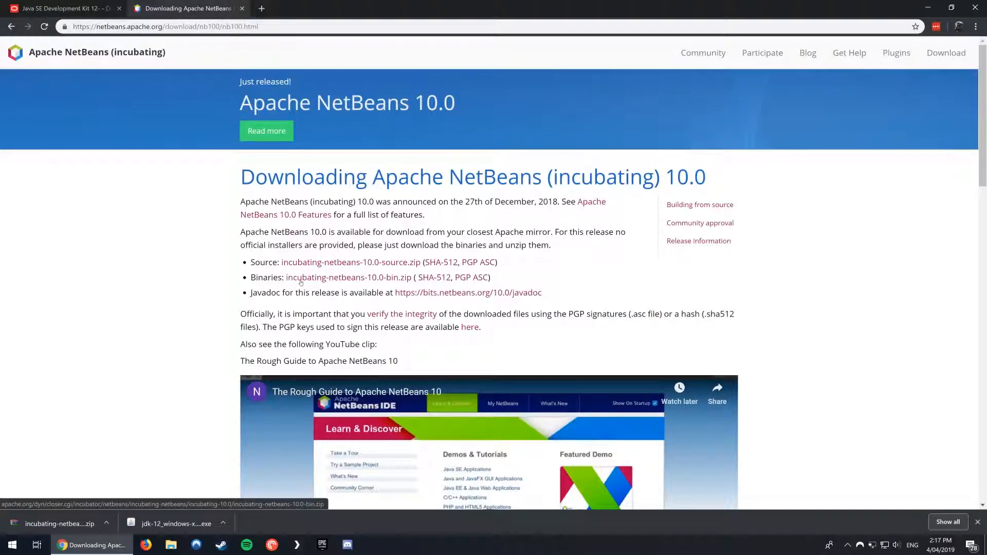
{"action": "left_click", "coordinate": [376, 281]}
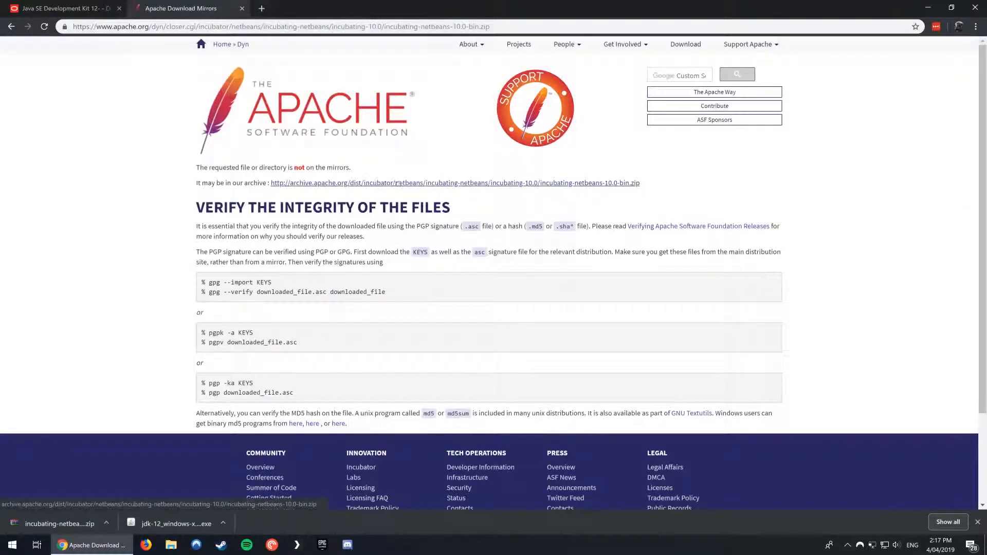
{"action": "left_click", "coordinate": [367, 183]}
Cancel the running zip download and open the previously downloaded incubating-netbeans-10.0-bin.zip in WinRAR.
{"action": "left_click", "coordinate": [106, 523]}
{"action": "left_click", "coordinate": [112, 506]}
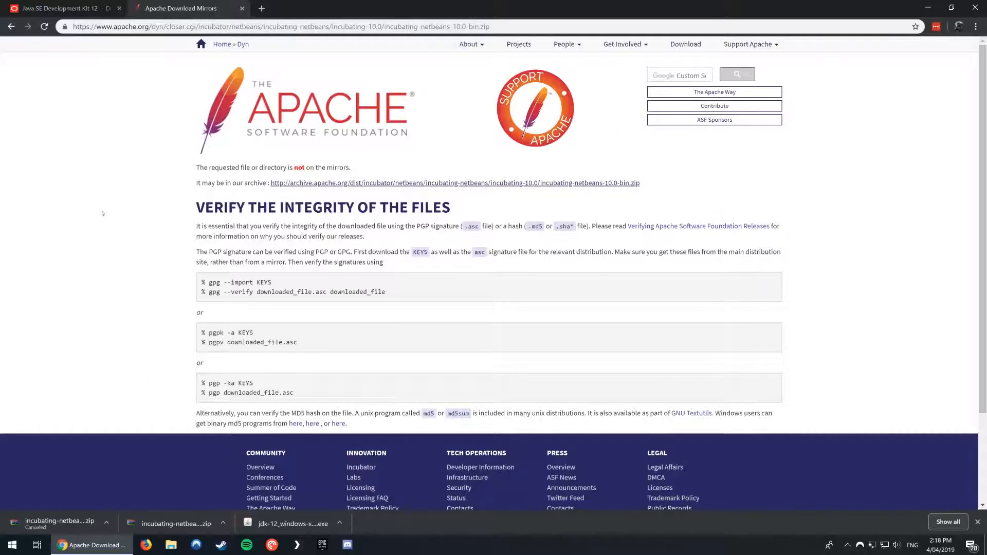
{"action": "left_click", "coordinate": [136, 511]}
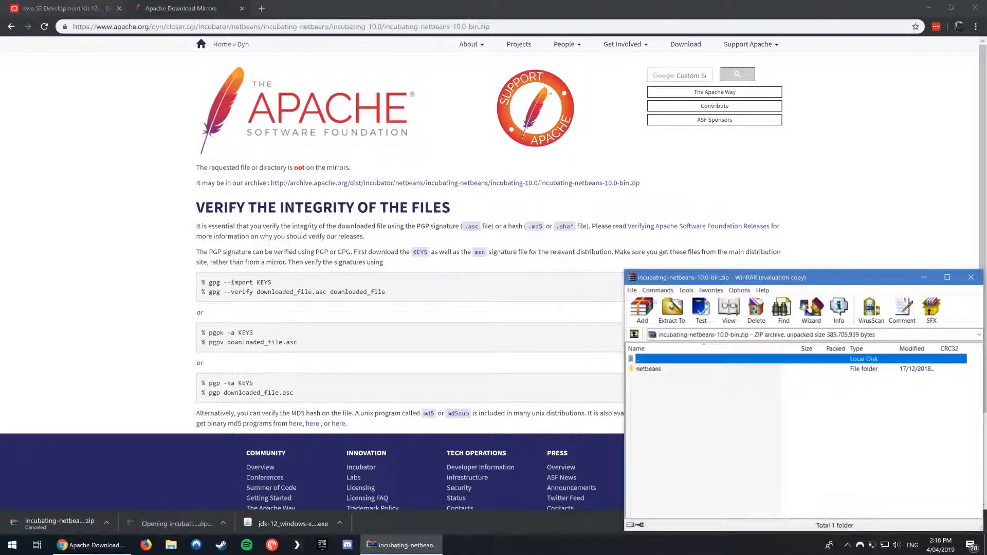
{"action": "left_click_drag", "start_coordinate": [771, 277], "coordinate": [186, 72]}
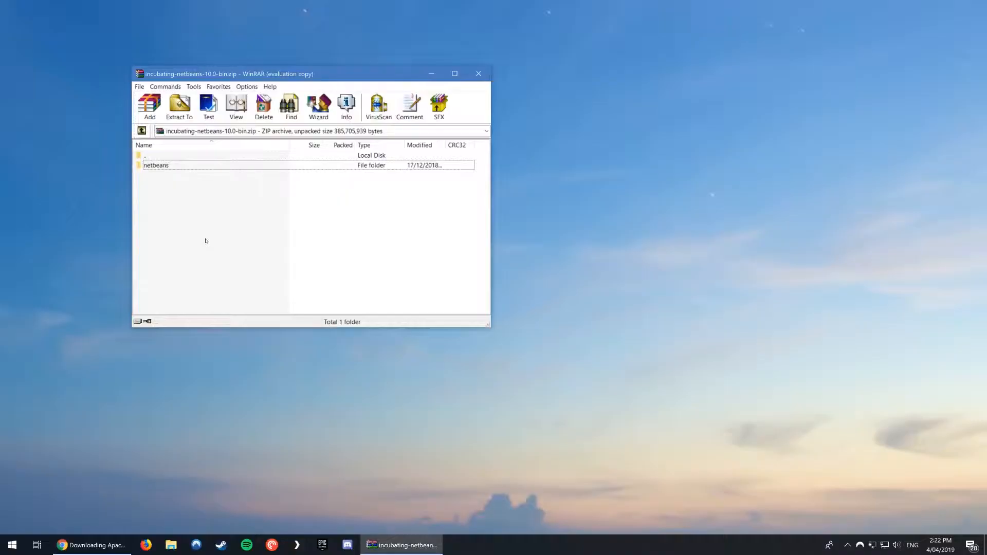
Extract the netbeans folder from the archive to the Desktop, with the extracted files displayed in Explorer.
{"action": "left_click", "coordinate": [162, 165]}
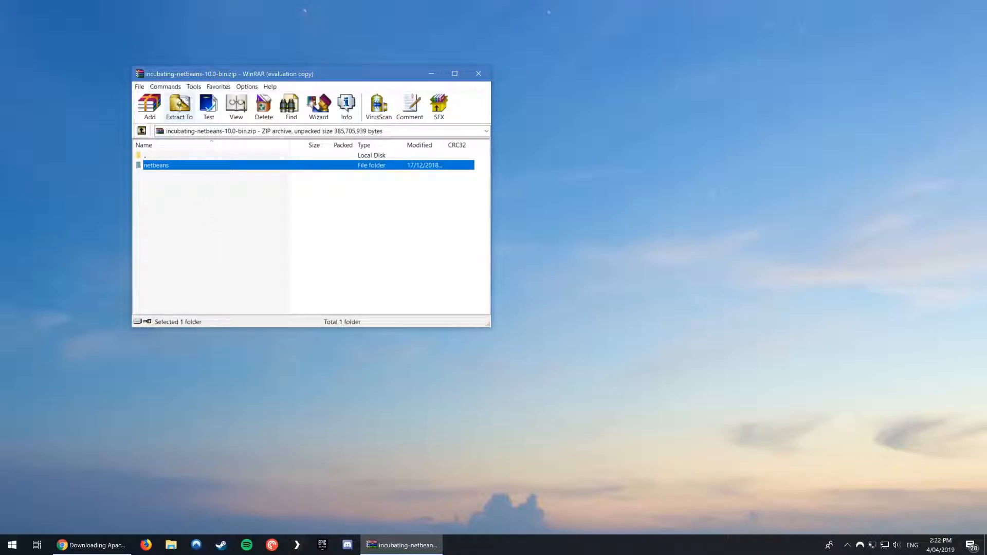
{"action": "left_click", "coordinate": [180, 108]}
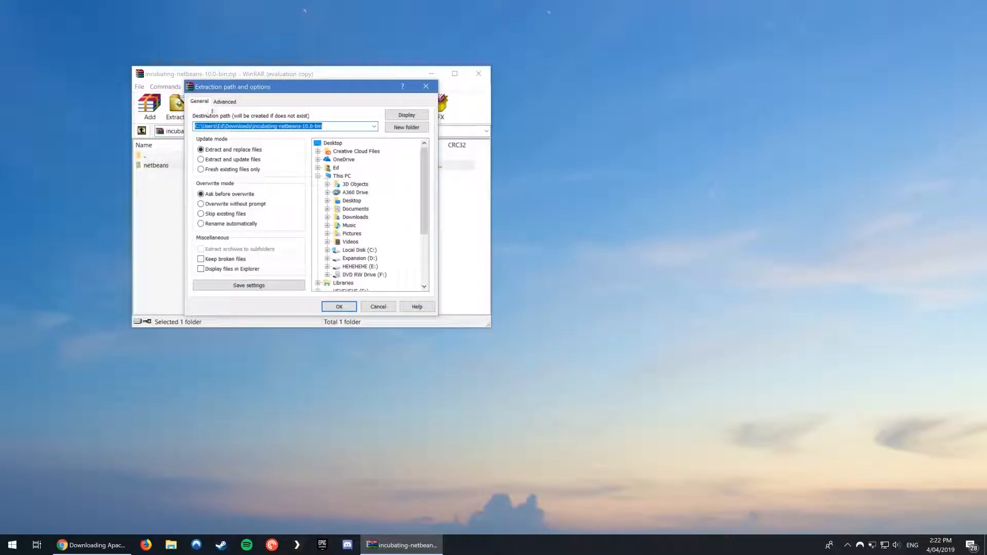
{"action": "left_click", "coordinate": [351, 201]}
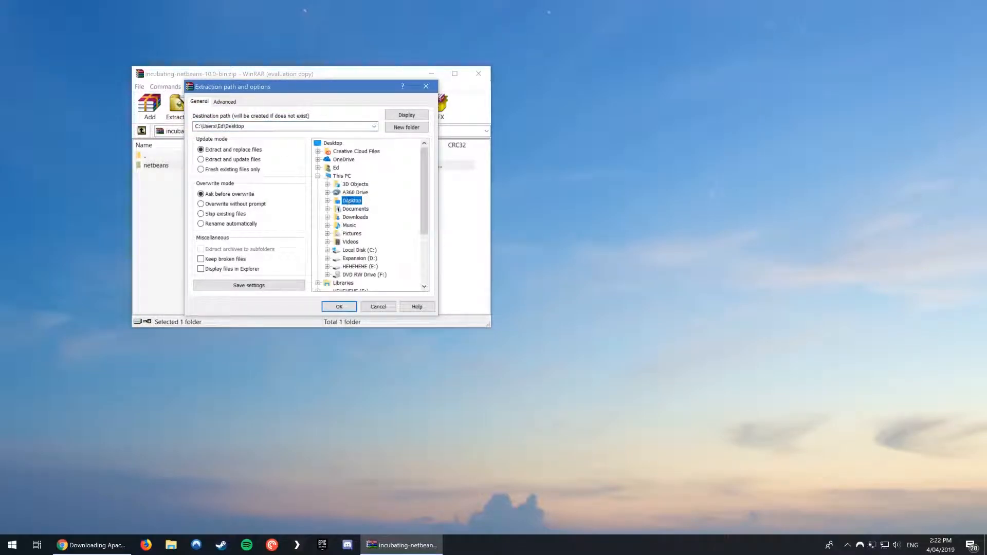
{"action": "left_click", "coordinate": [210, 271]}
{"action": "key", "text": "Return"}
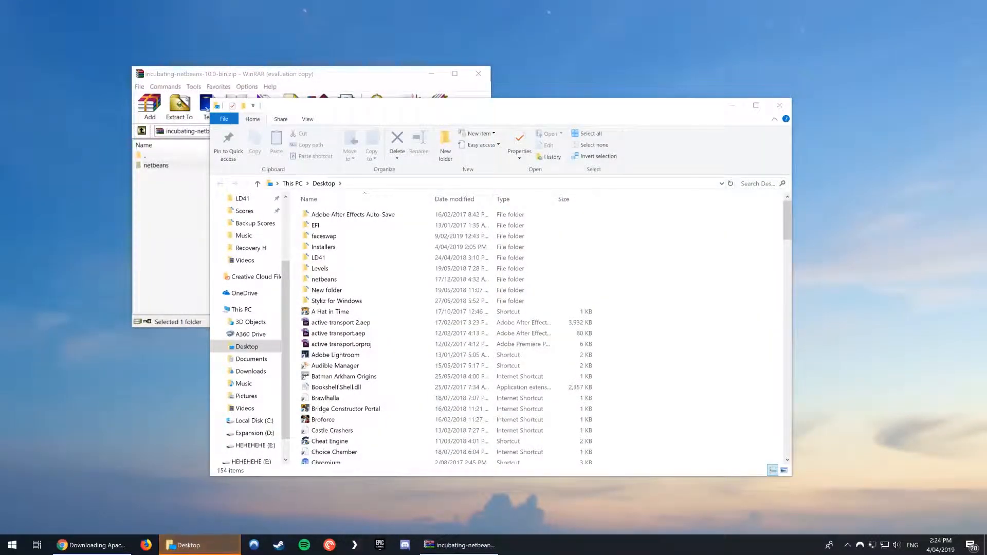
Browse in a new File Explorer window to the bin folder of the extracted netbeans folder on the Desktop.
{"action": "left_click", "coordinate": [777, 104]}
{"action": "key", "text": "super+e"}
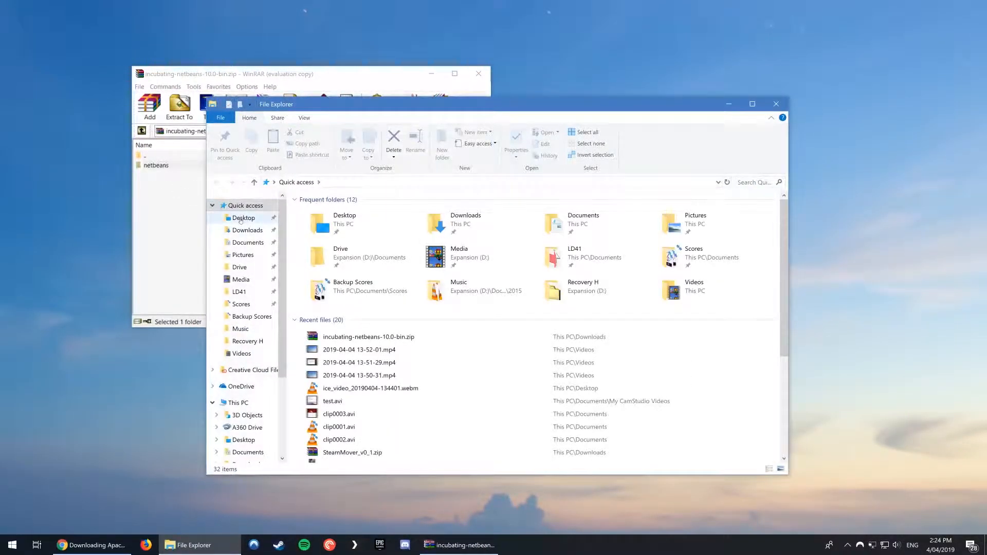
{"action": "left_click", "coordinate": [243, 217]}
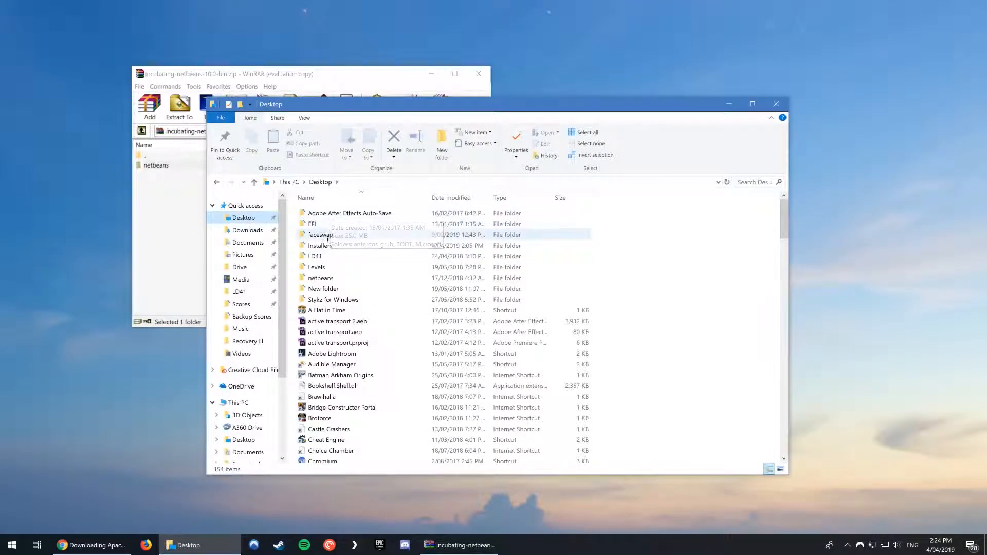
{"action": "double_click", "coordinate": [316, 278]}
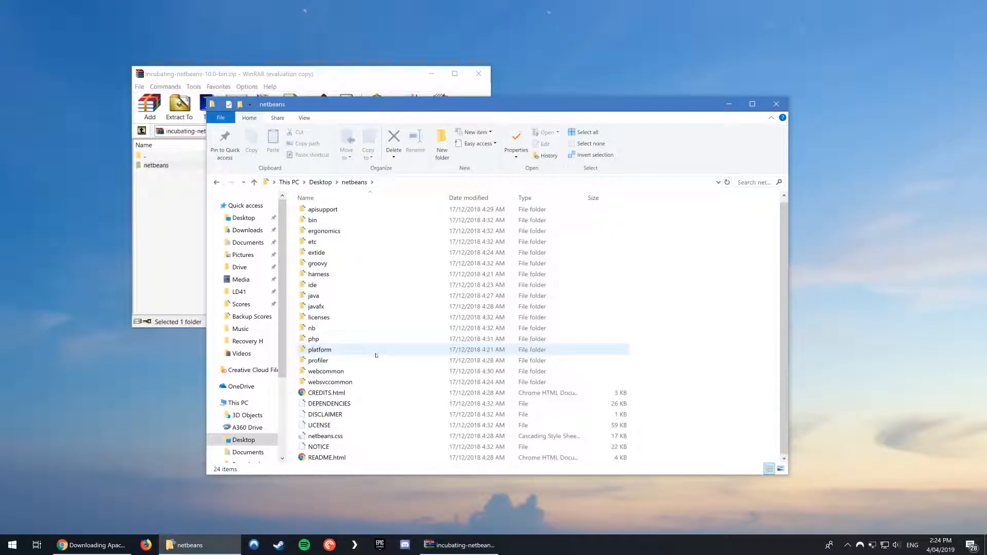
{"action": "double_click", "coordinate": [314, 225]}
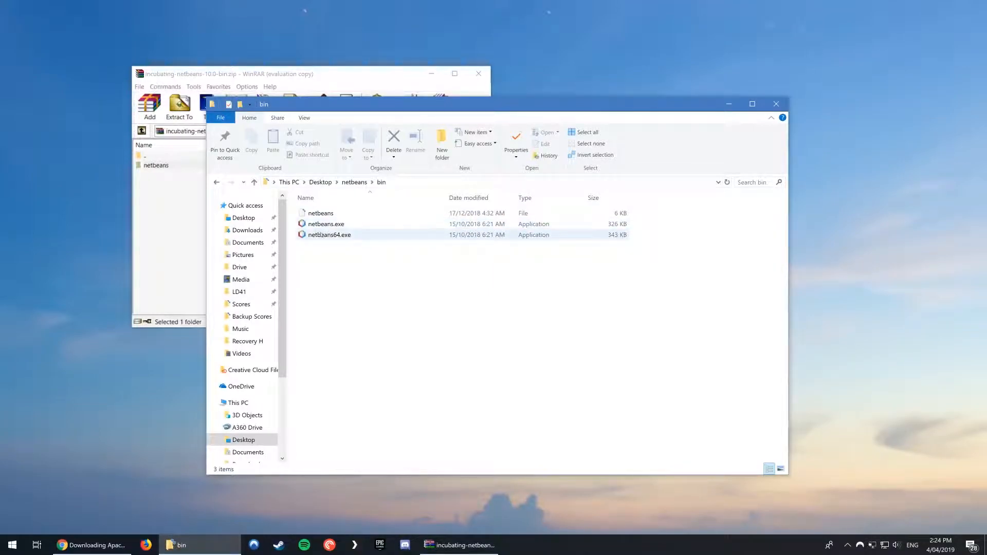
Launch netbeans64.exe and maximize the NetBeans IDE window.
{"action": "left_click", "coordinate": [321, 236]}
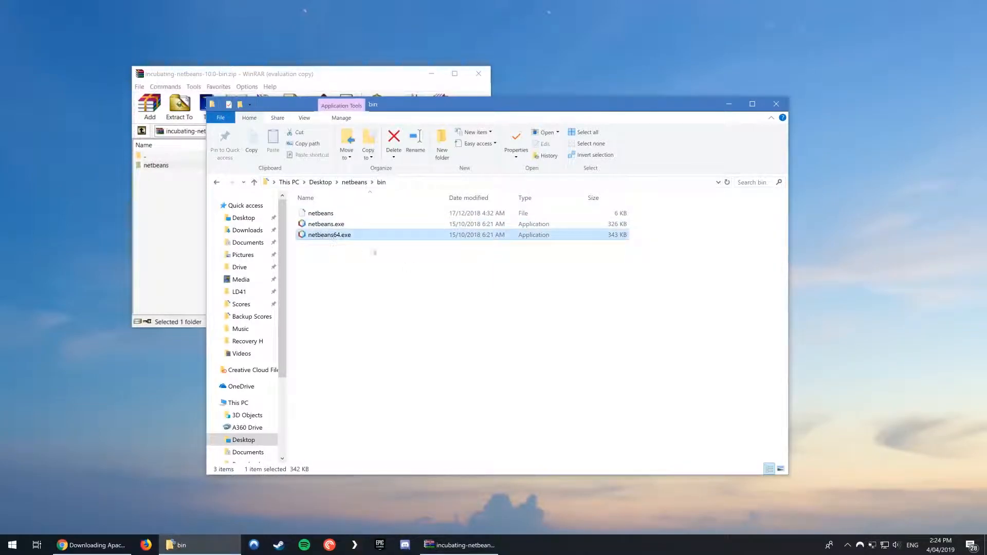
{"action": "double_click", "coordinate": [330, 235]}
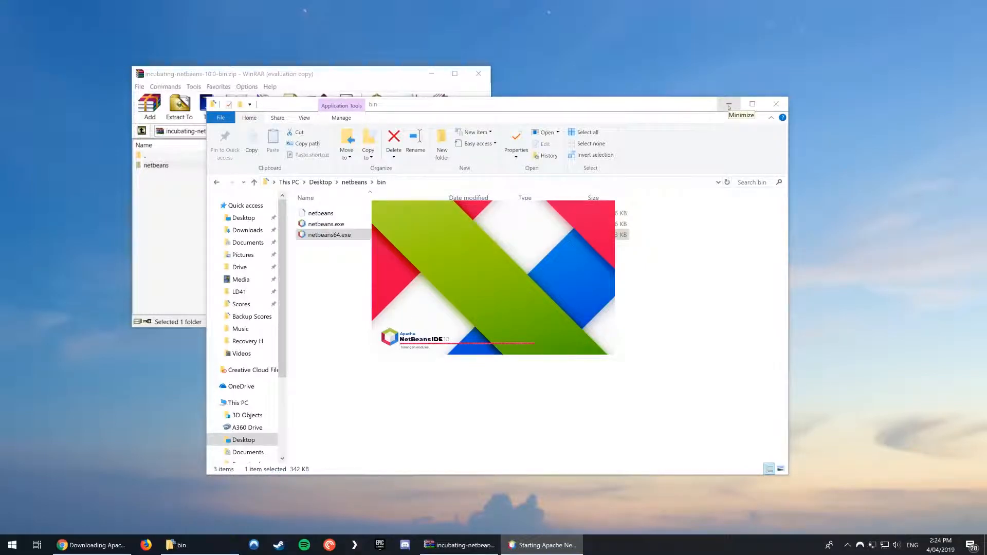
{"action": "left_click", "coordinate": [728, 105]}
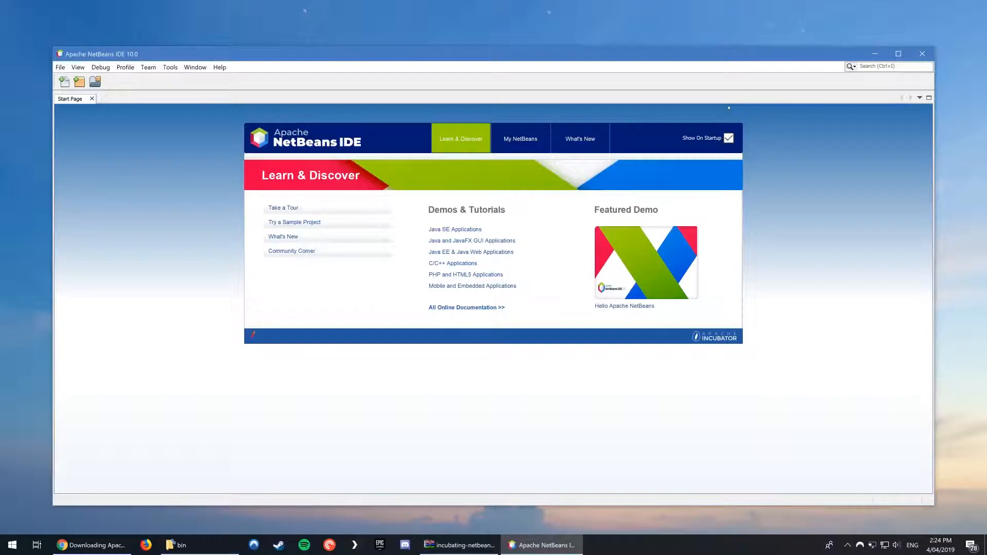
{"action": "left_click", "coordinate": [897, 54]}
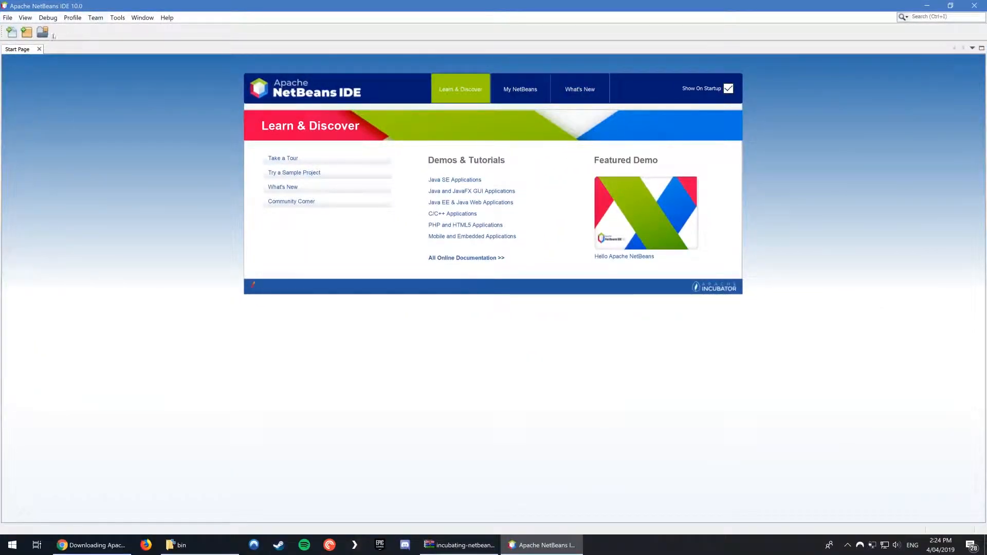
Start a new Java Application project and activate Java SE support without downloading additional modules.
{"action": "left_click", "coordinate": [8, 17]}
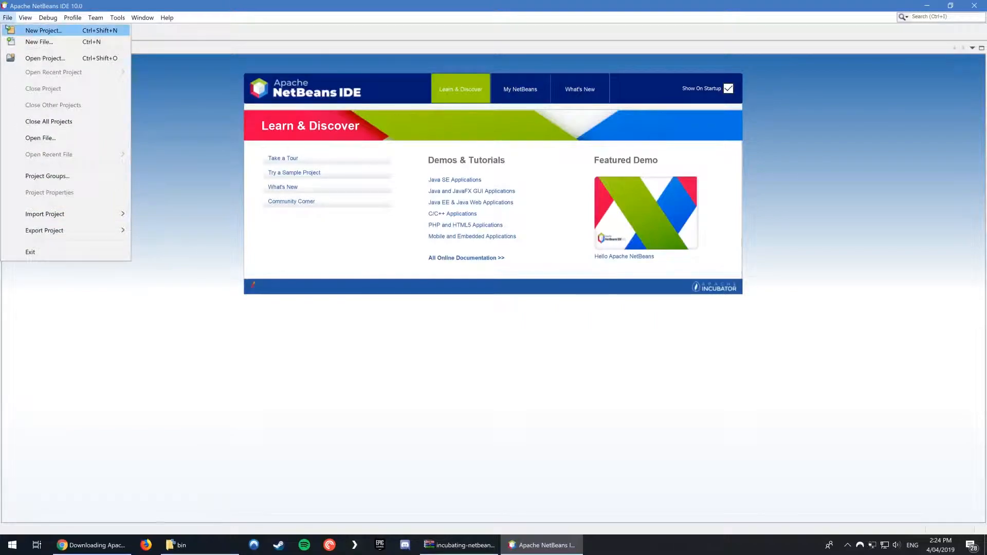
{"action": "left_click", "coordinate": [41, 31]}
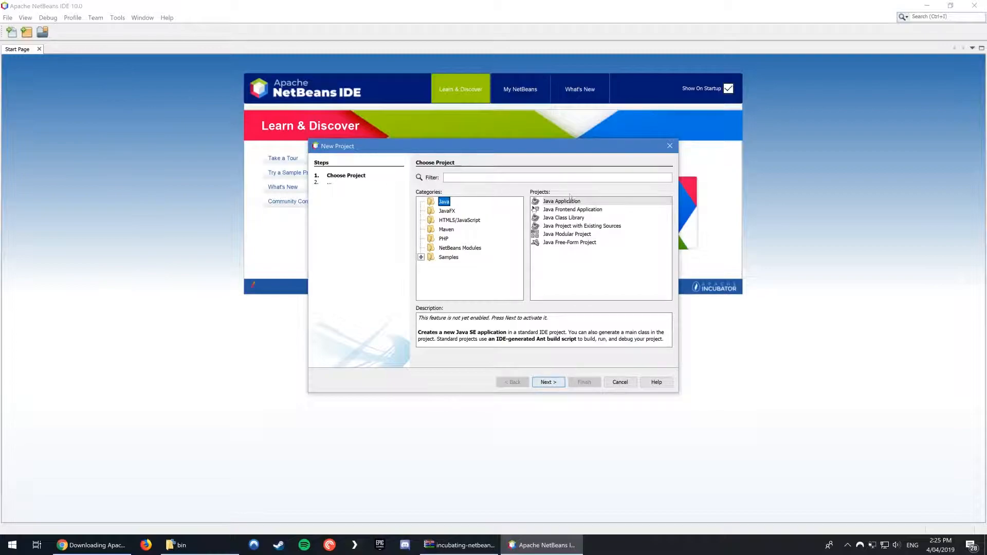
{"action": "left_click", "coordinate": [544, 383]}
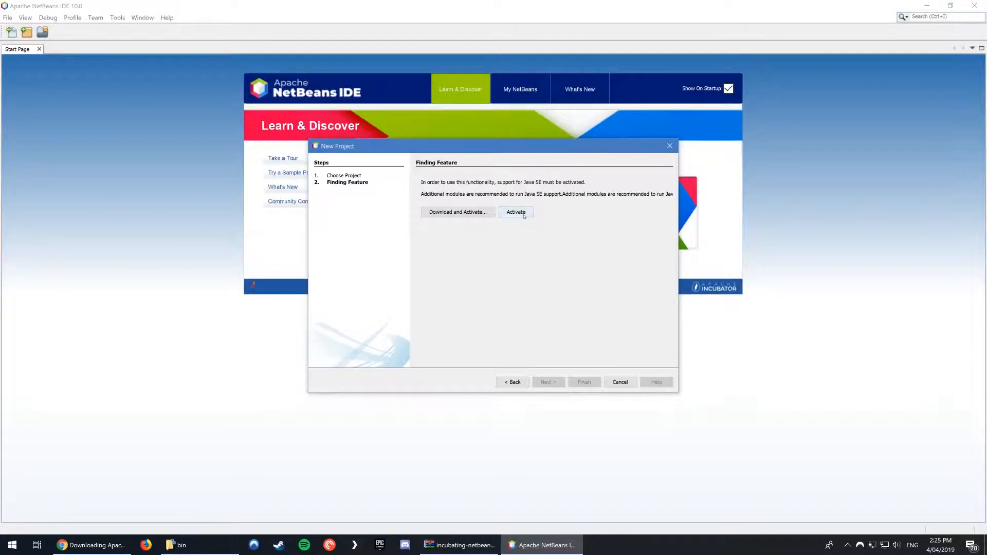
{"action": "left_click", "coordinate": [526, 212]}
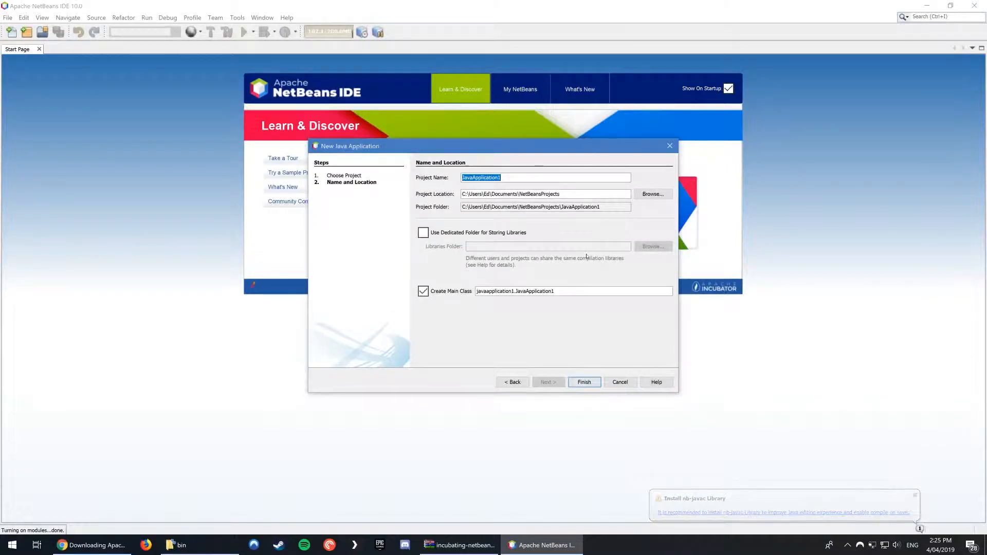
Name the project HelloWorld and create it with its main class in the default location.
{"action": "key", "text": "BackSpace"}
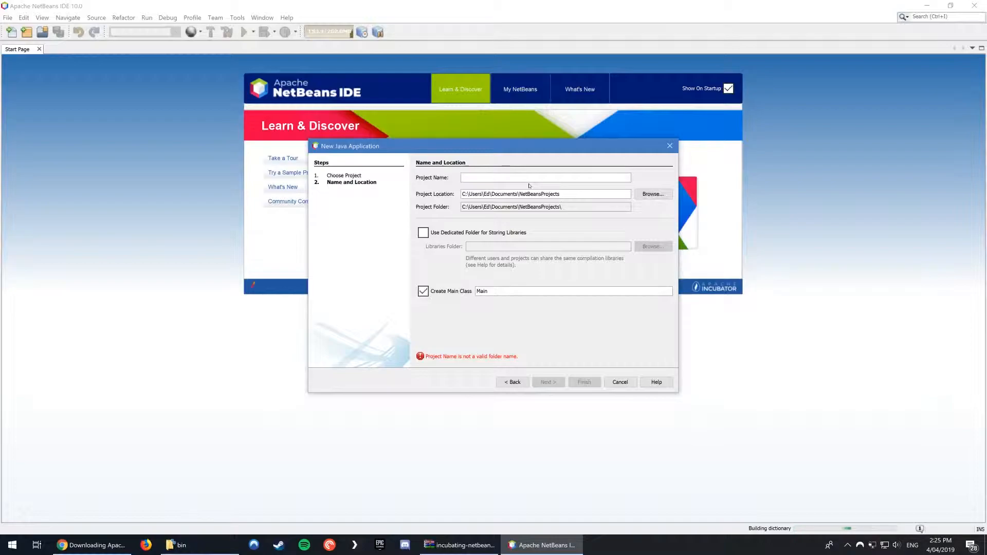
{"action": "type", "text": "HelloWorld"}
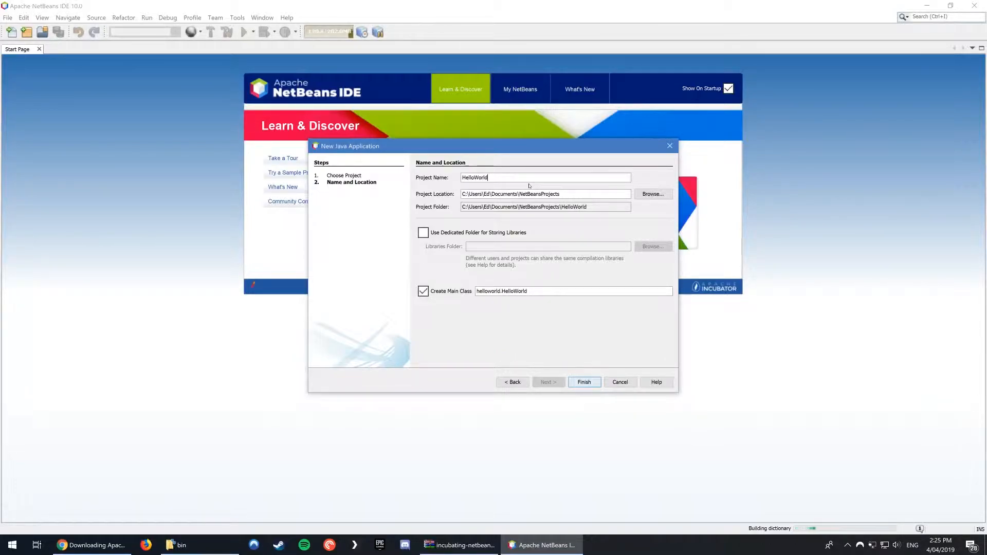
{"action": "left_click", "coordinate": [584, 381]}
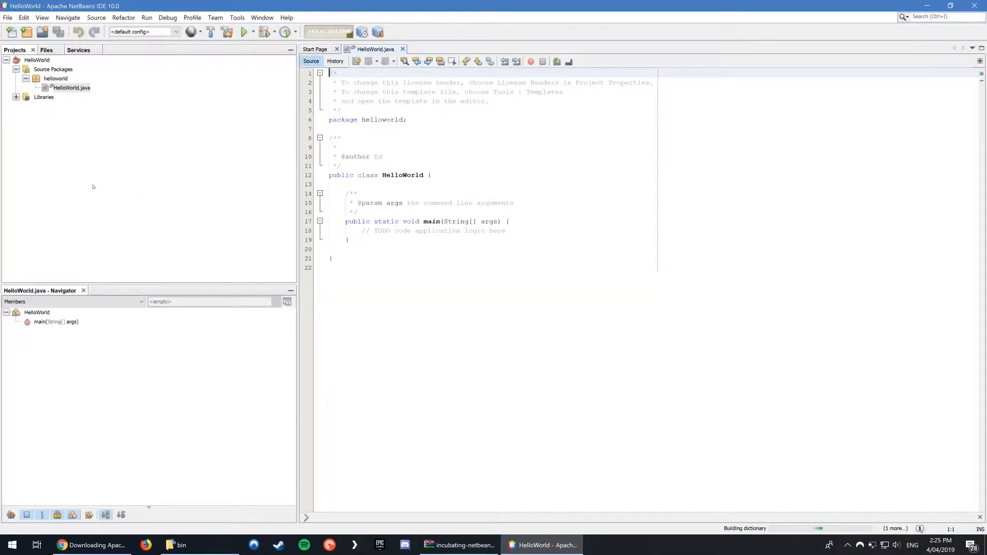
Examine the generated HelloWorld.java source, including its package declaration, comments and the TODO line in the main method.
{"action": "left_click_drag", "start_coordinate": [566, 342], "coordinate": [330, 72]}
{"action": "left_click", "coordinate": [370, 309]}
{"action": "left_click", "coordinate": [56, 87]}
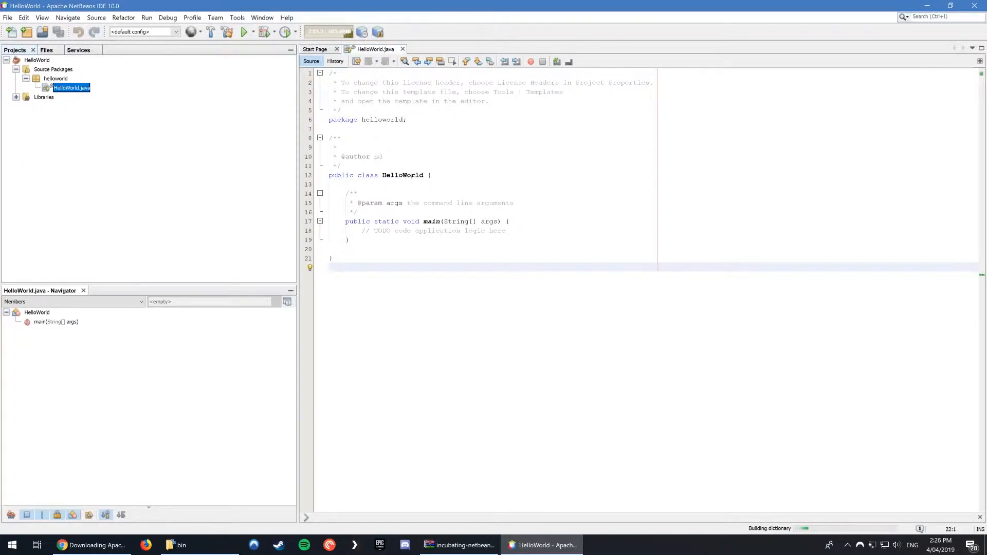
{"action": "left_click", "coordinate": [482, 231]}
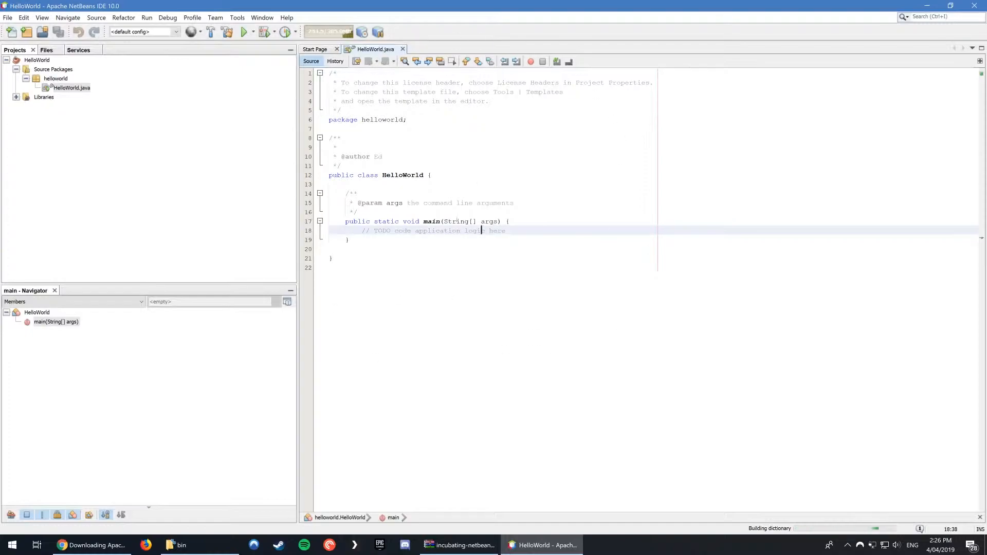
{"action": "left_click", "coordinate": [529, 147]}
{"action": "left_click", "coordinate": [409, 119]}
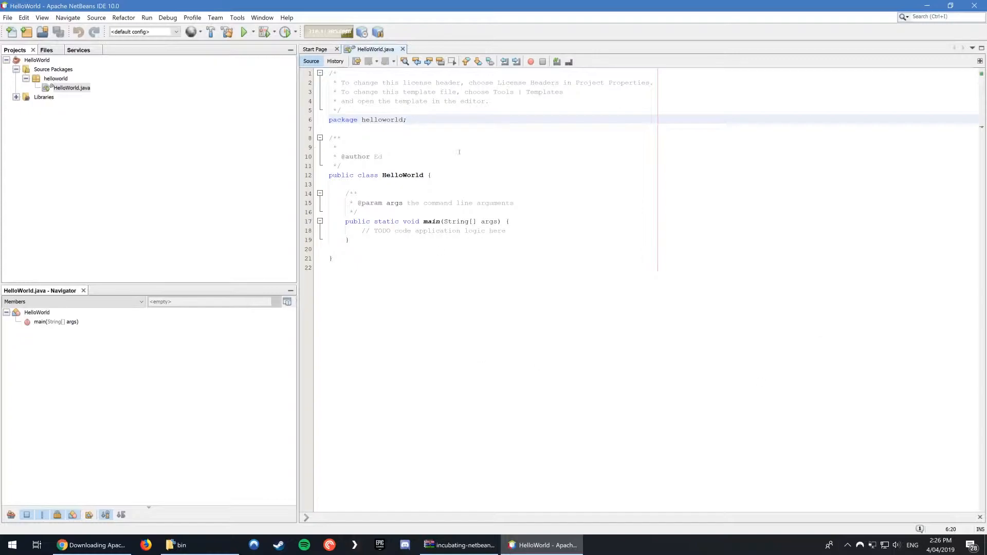
{"action": "left_click", "coordinate": [405, 110]}
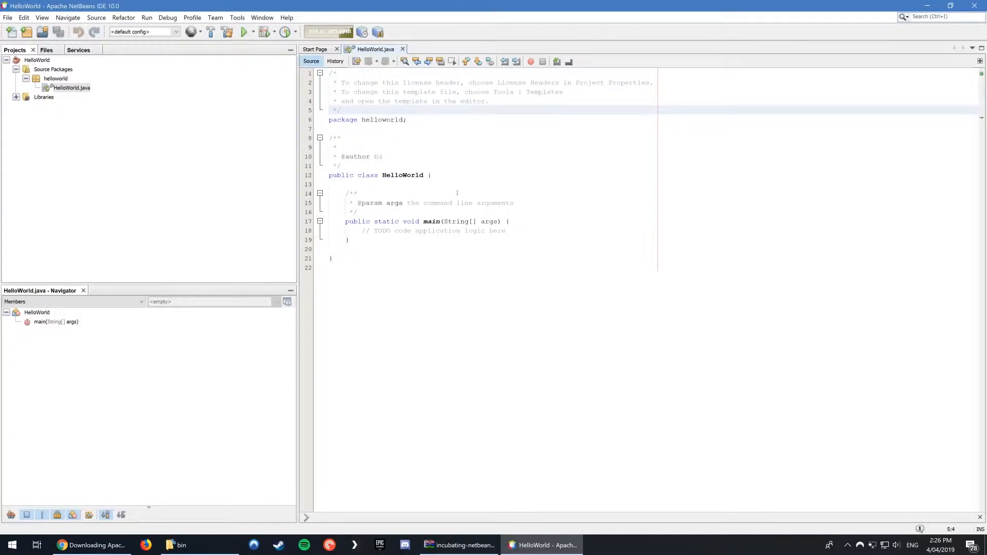
{"action": "left_click_drag", "start_coordinate": [509, 231], "coordinate": [362, 231]}
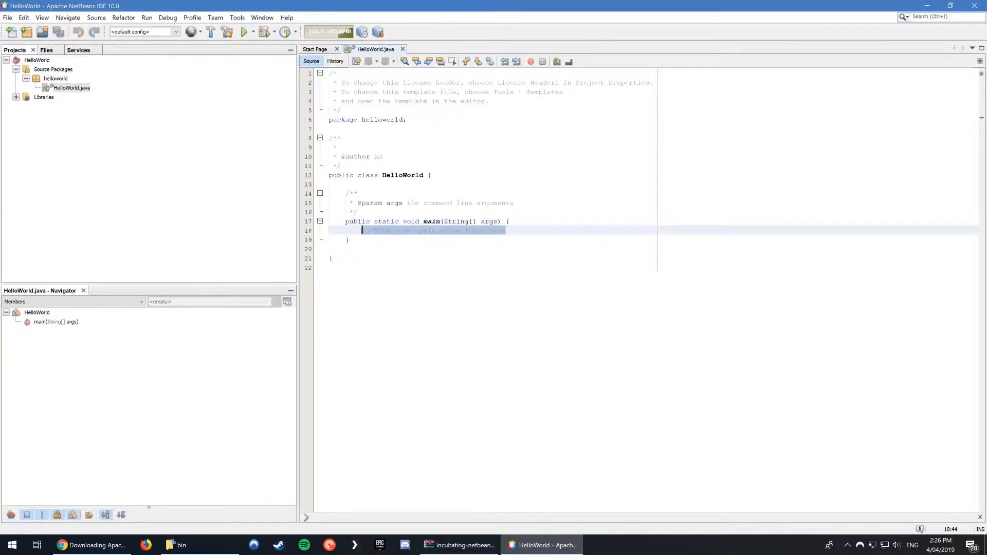
{"action": "left_click", "coordinate": [428, 256]}
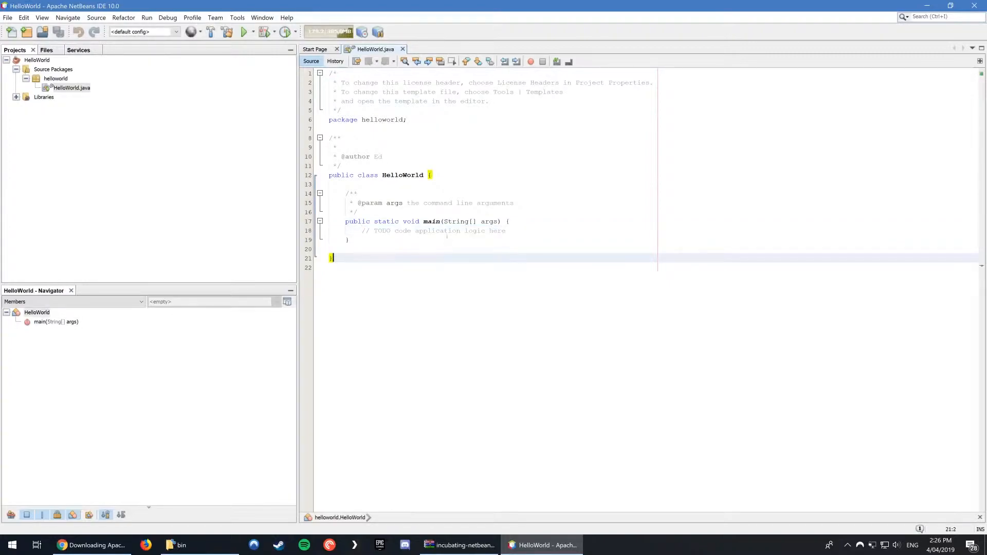
Replace the TODO comment in the main method with the statement System.out.println("Hello World!");.
{"action": "left_click_drag", "start_coordinate": [507, 231], "coordinate": [362, 231]}
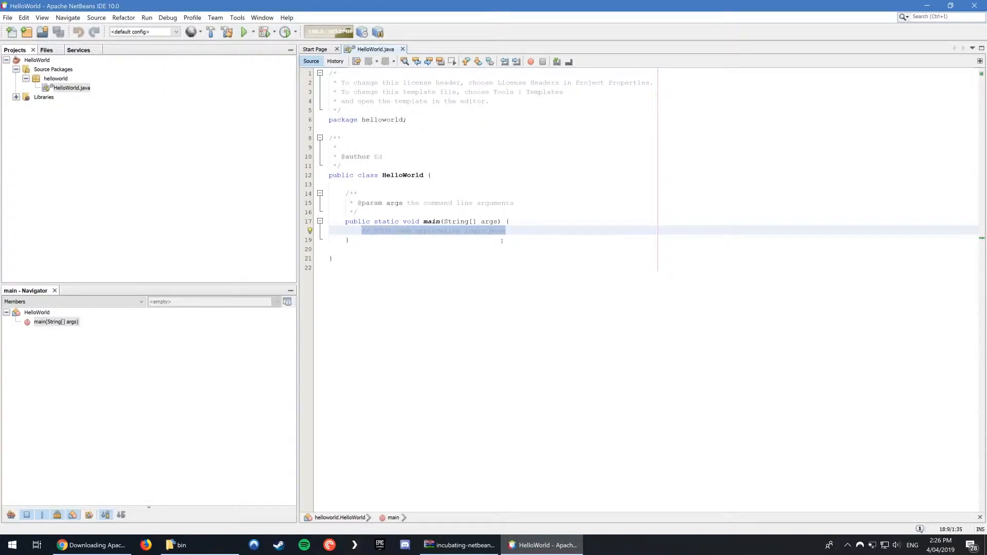
{"action": "key", "text": "BackSpace"}
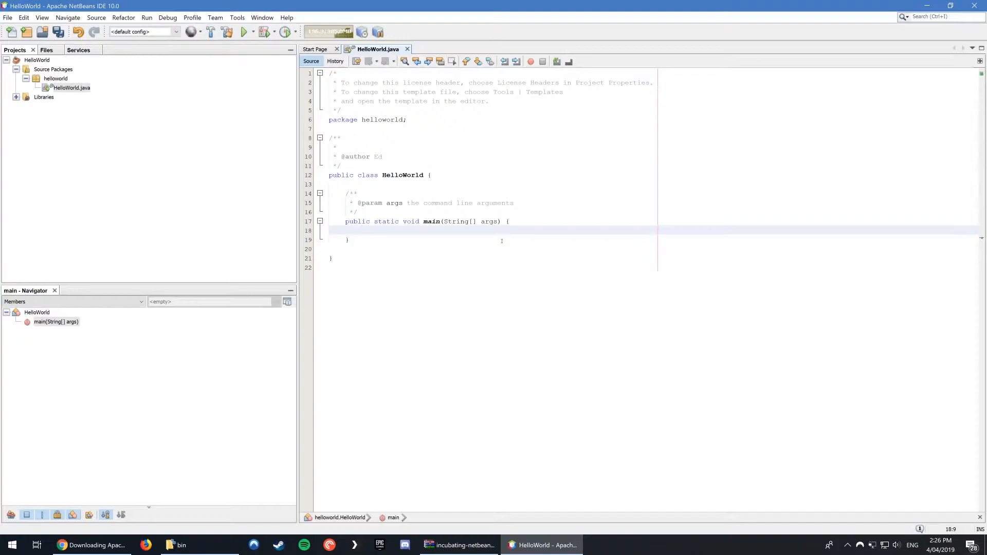
{"action": "type", "text": "System"}
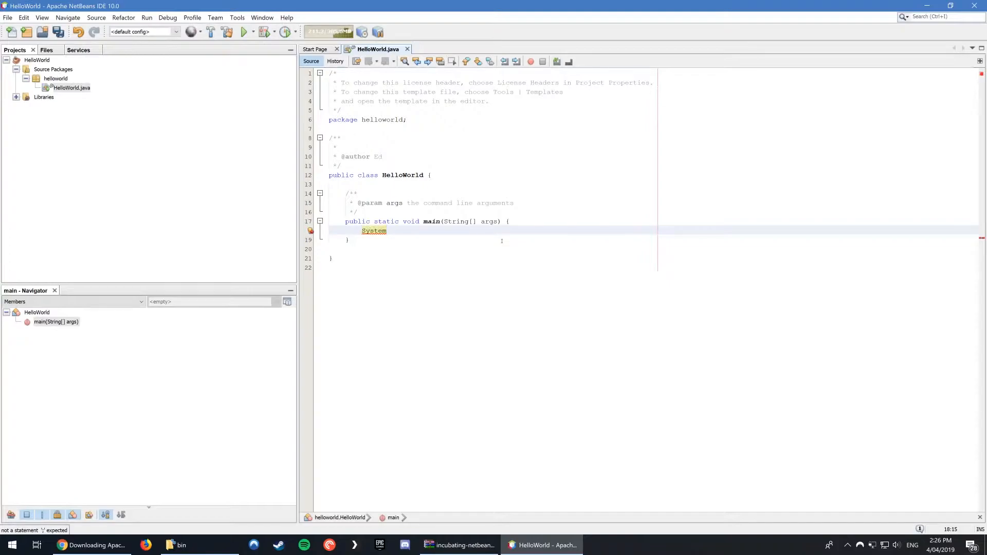
{"action": "type", "text": ".out"}
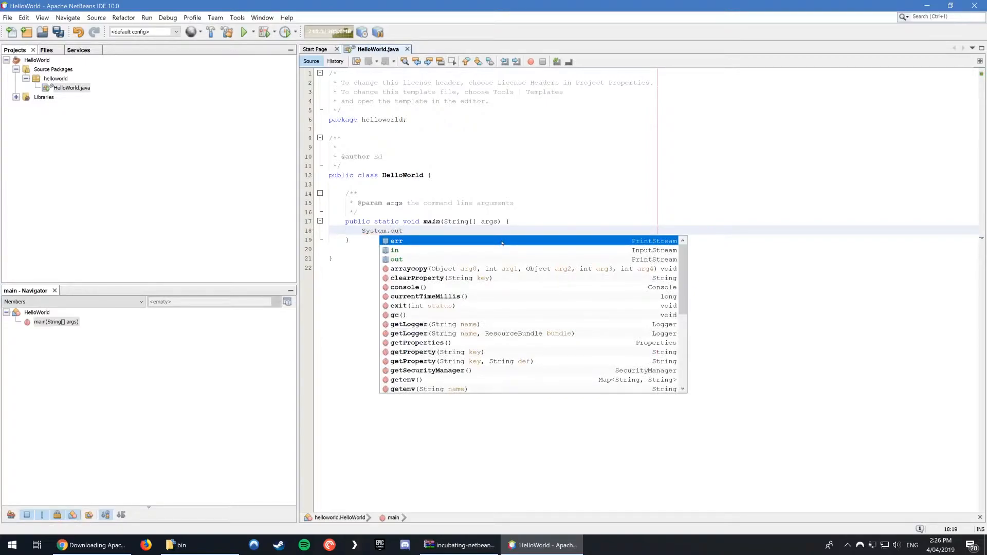
{"action": "type", "text": "."}
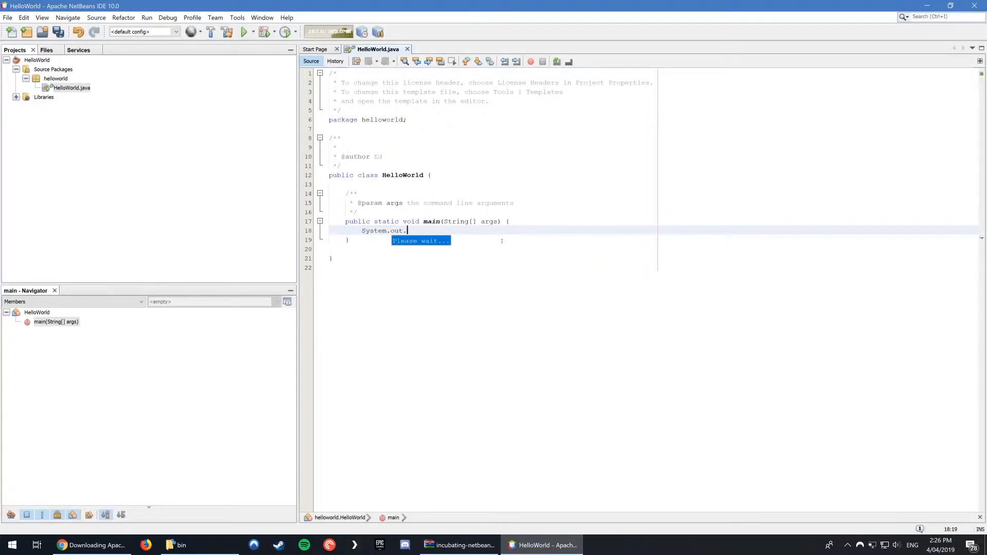
{"action": "type", "text": "println"}
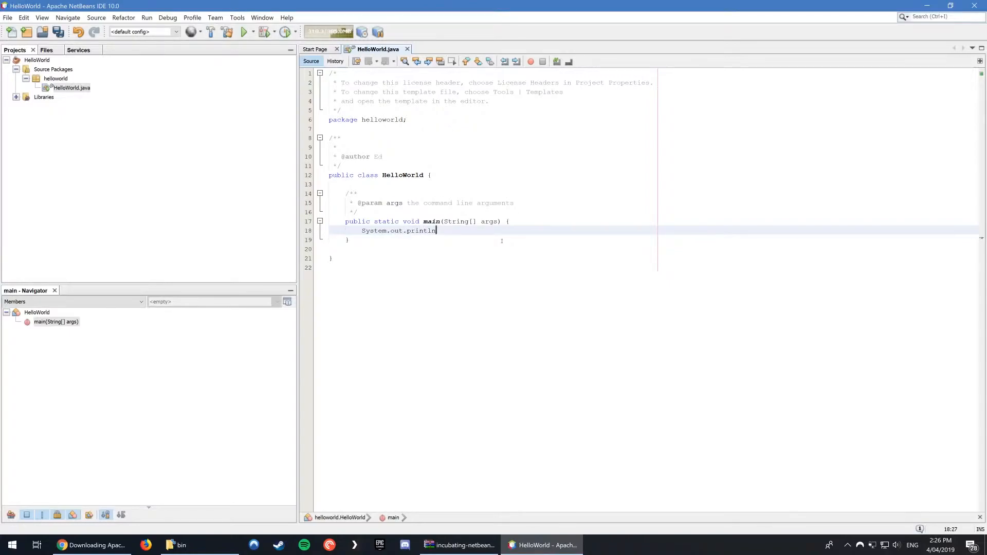
{"action": "type", "text": "(\"Hello World!"}
{"action": "key", "text": "Right"}
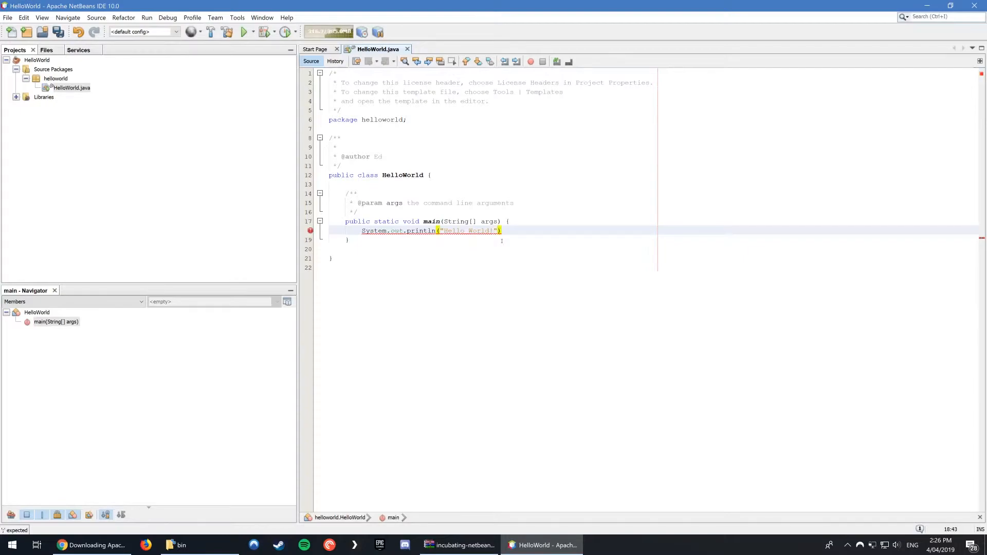
{"action": "type", "text": ";"}
Save HelloWorld.java and run the HelloWorld project, checking the printed text in the run output.
{"action": "key", "text": "ctrl+s"}
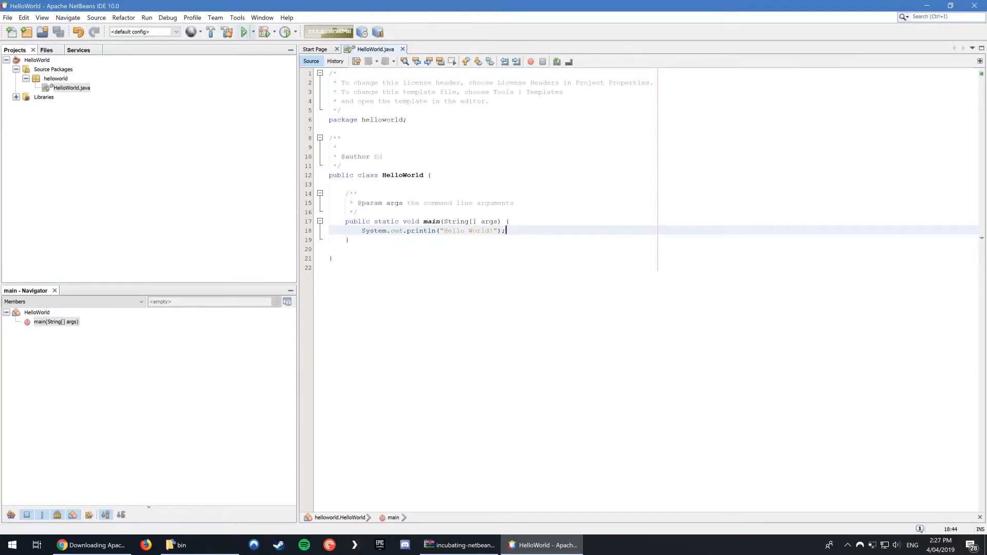
{"action": "left_click", "coordinate": [244, 32]}
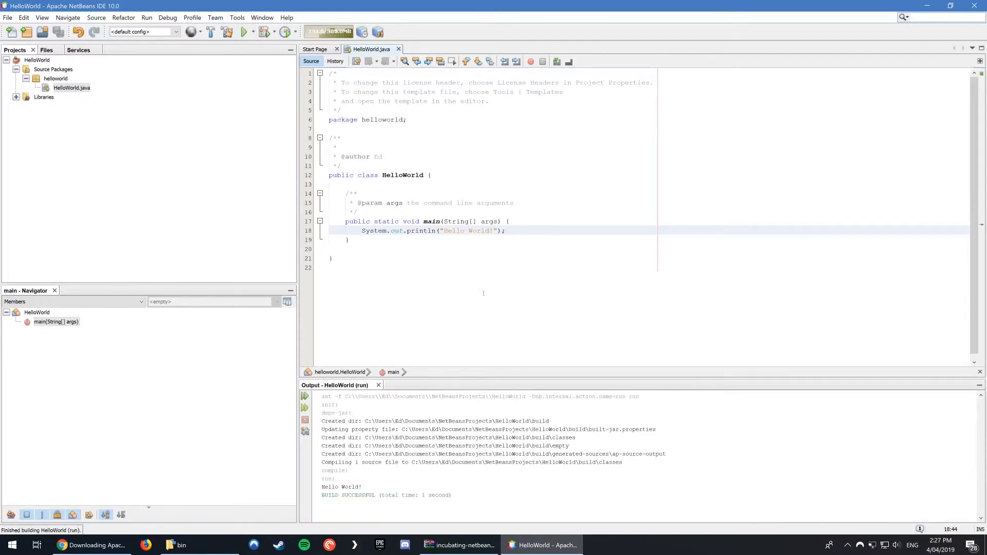
{"action": "left_click_drag", "start_coordinate": [362, 487], "coordinate": [322, 486]}
{"action": "left_click", "coordinate": [366, 482]}
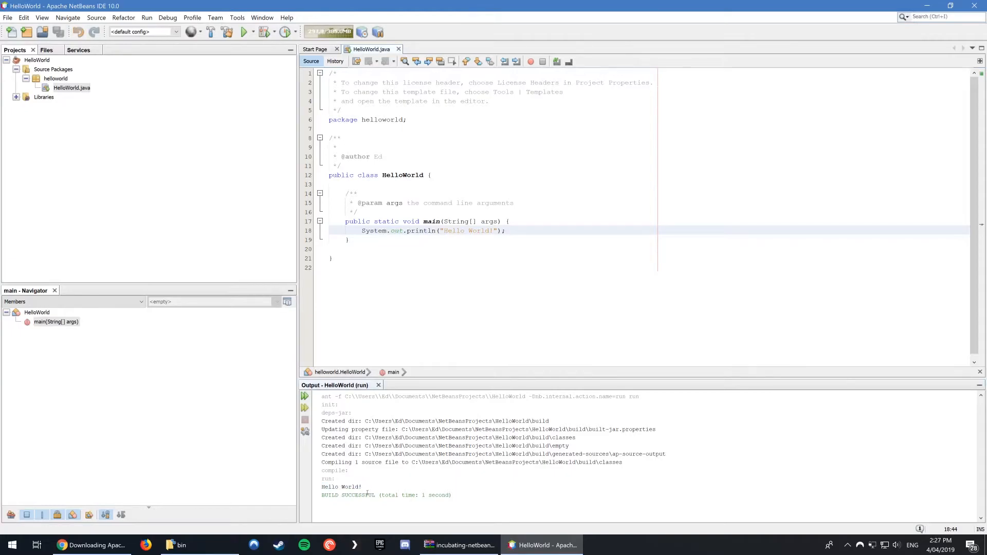